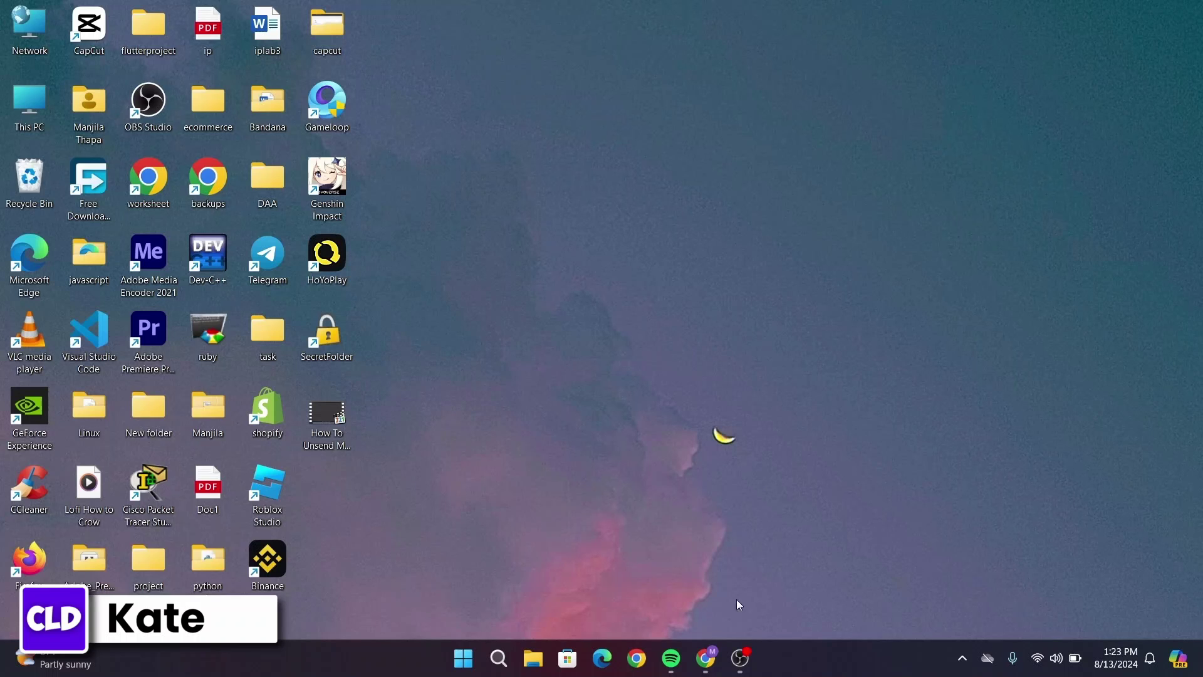
# Open Task Manager and start creating a new task
pyautogui.click(499, 658)
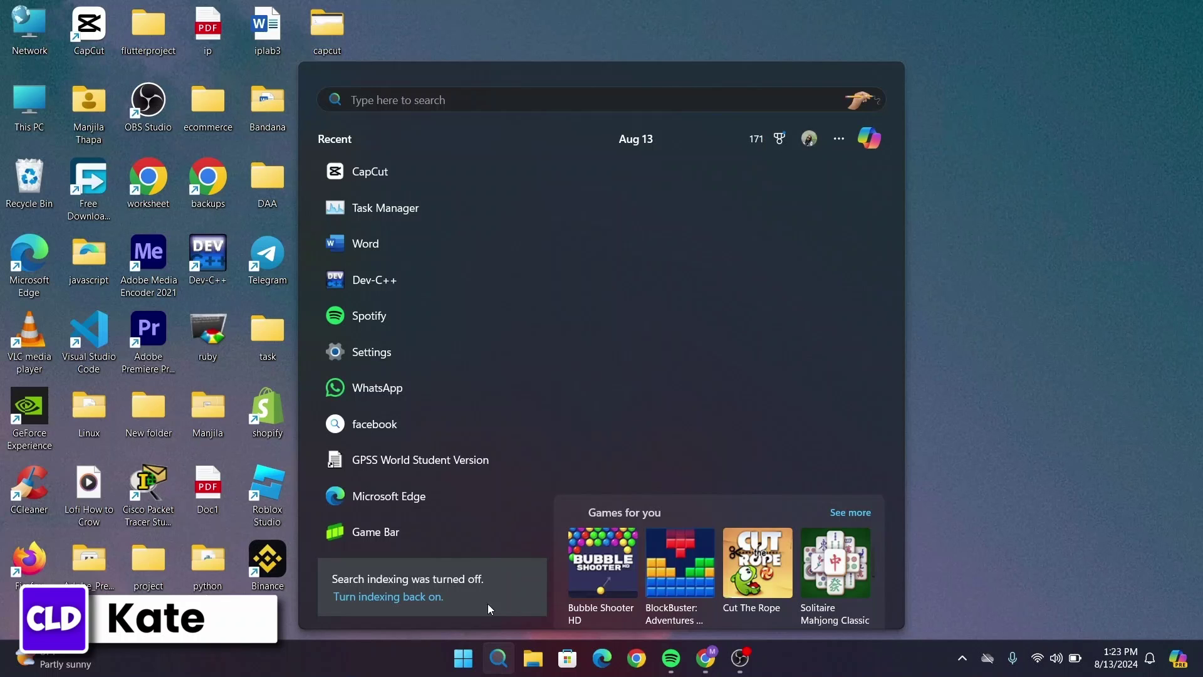
pyautogui.click(369, 221)
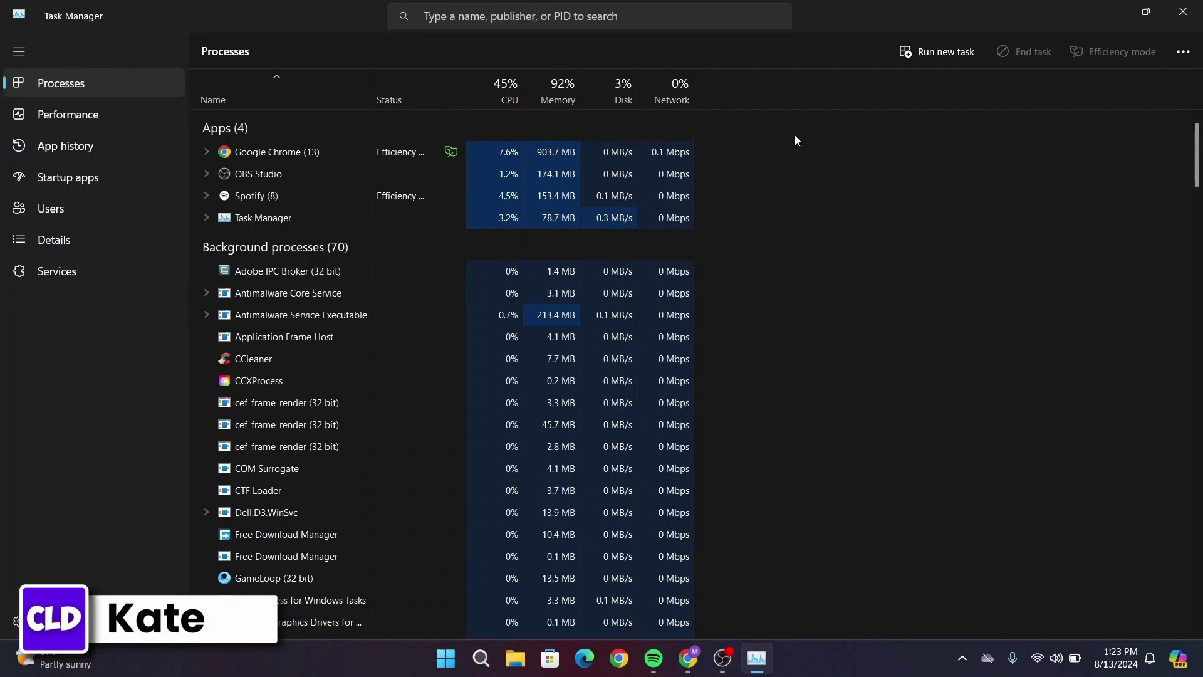
pyautogui.click(914, 58)
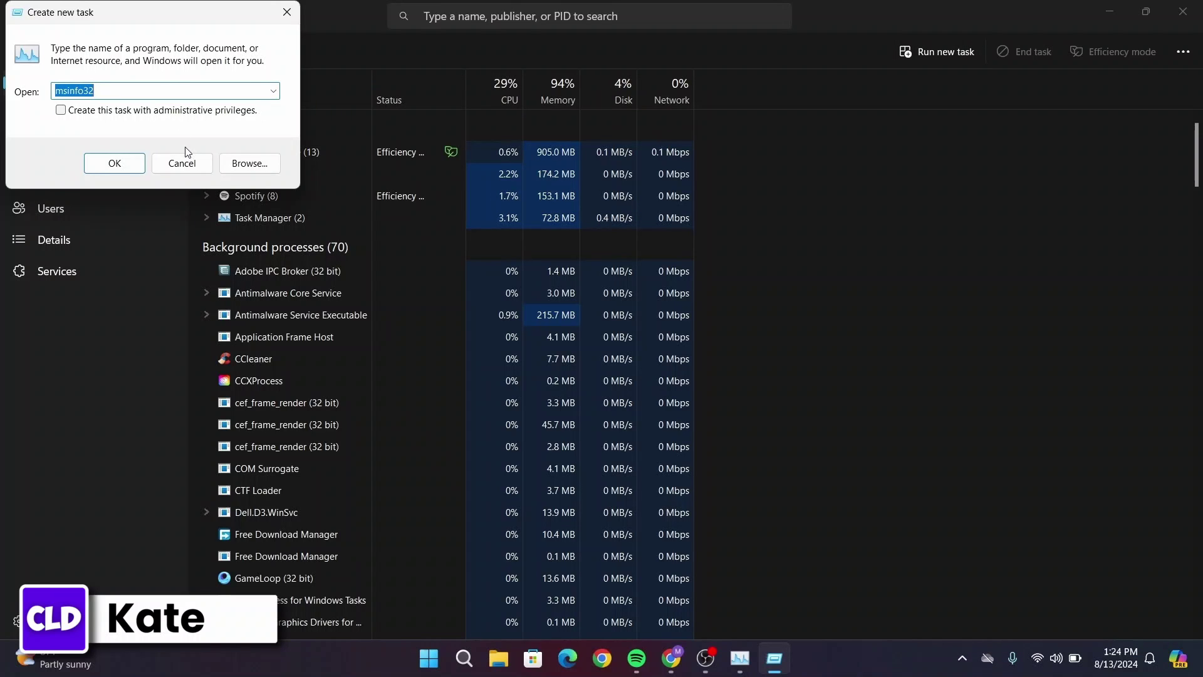
# Browse for the task's program in the System32 folder inside Windows on Local Disk (C:)
pyautogui.click(267, 160)
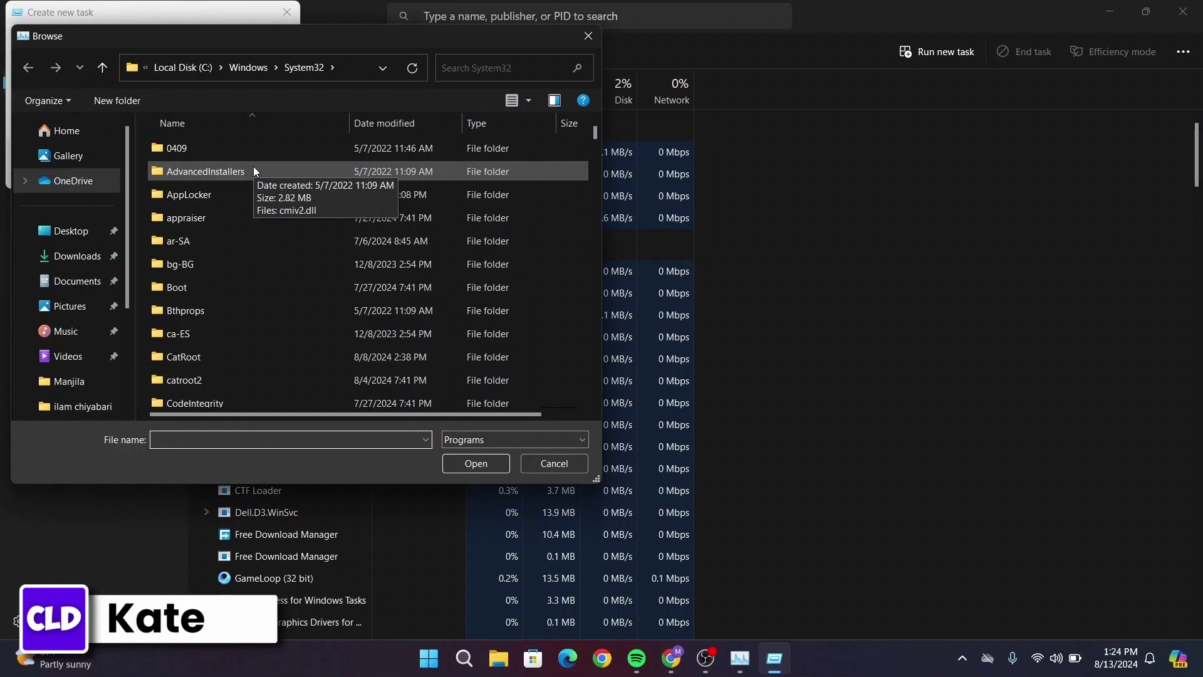
pyautogui.scroll(-3, 77, 357)
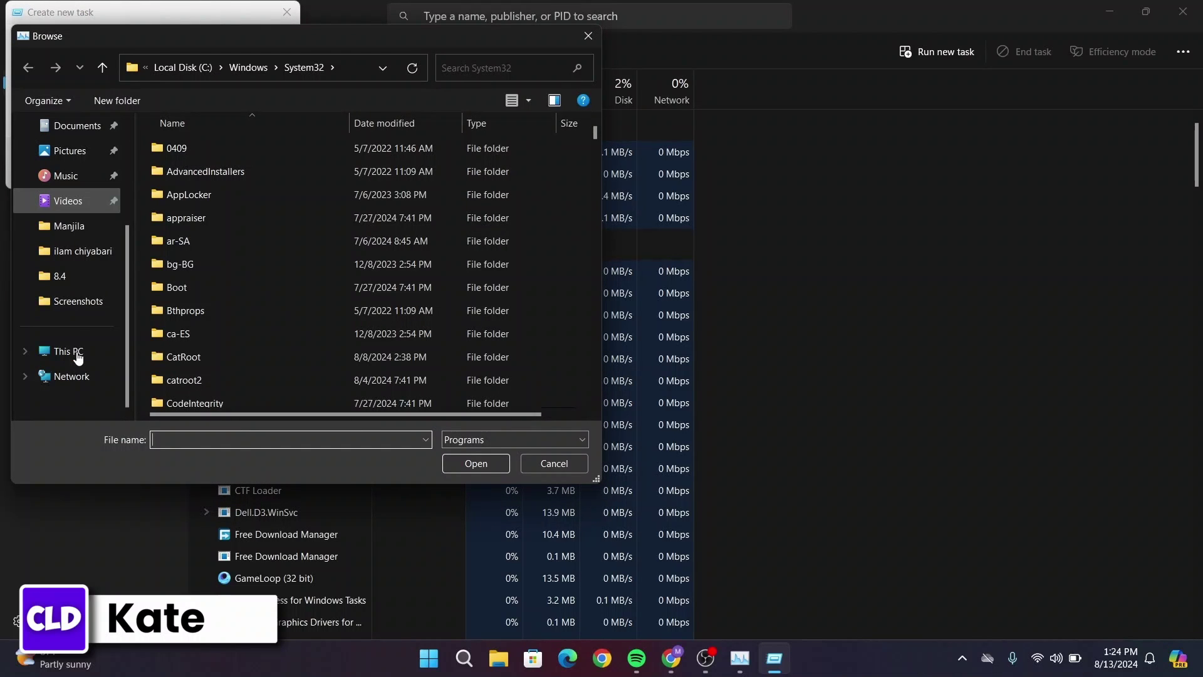
pyautogui.click(74, 353)
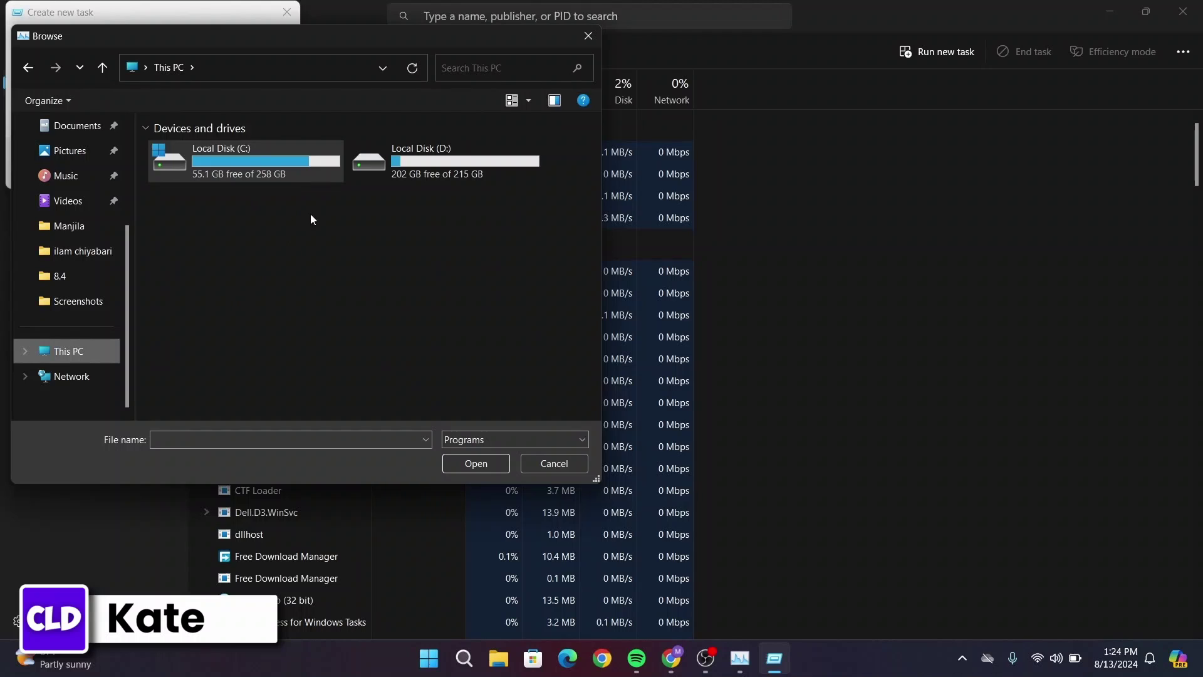
pyautogui.doubleClick(255, 167)
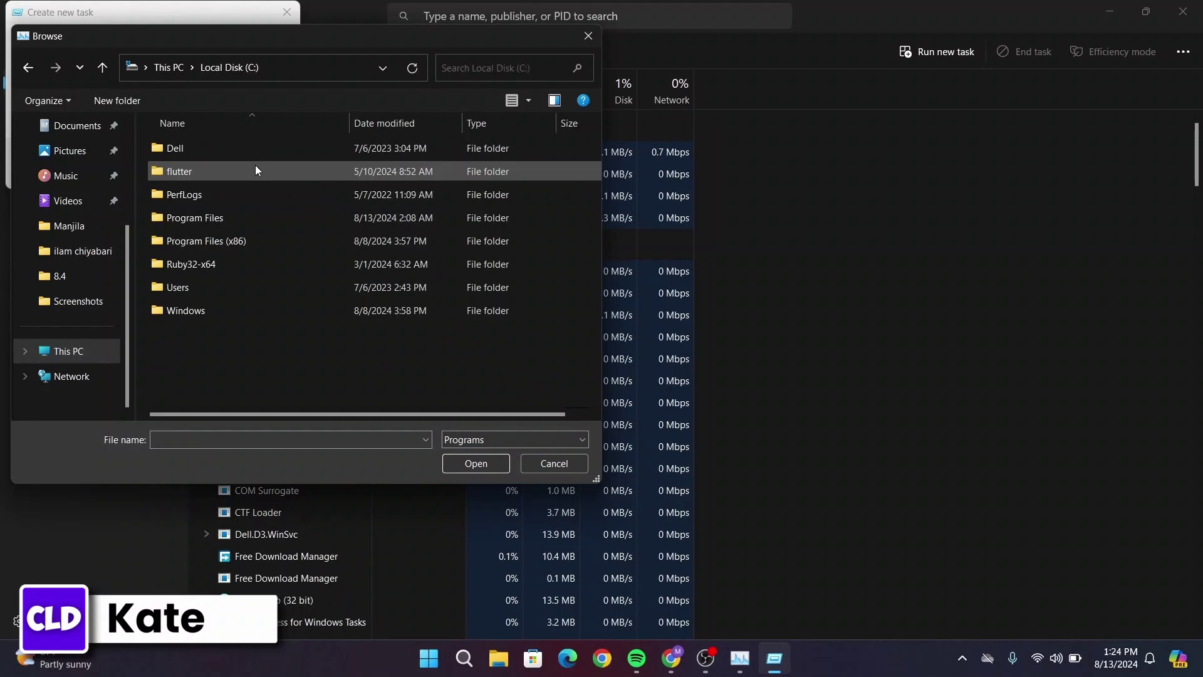
pyautogui.click(195, 312)
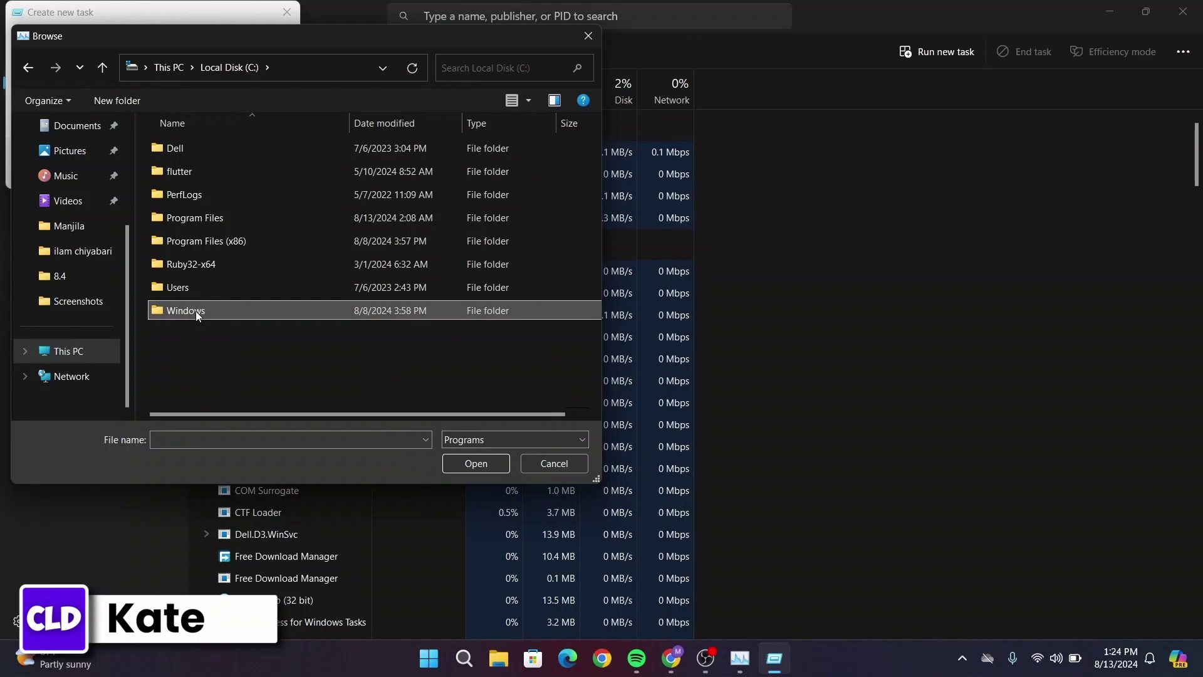
pyautogui.doubleClick(196, 311)
pyautogui.scroll(-7, 196, 311)
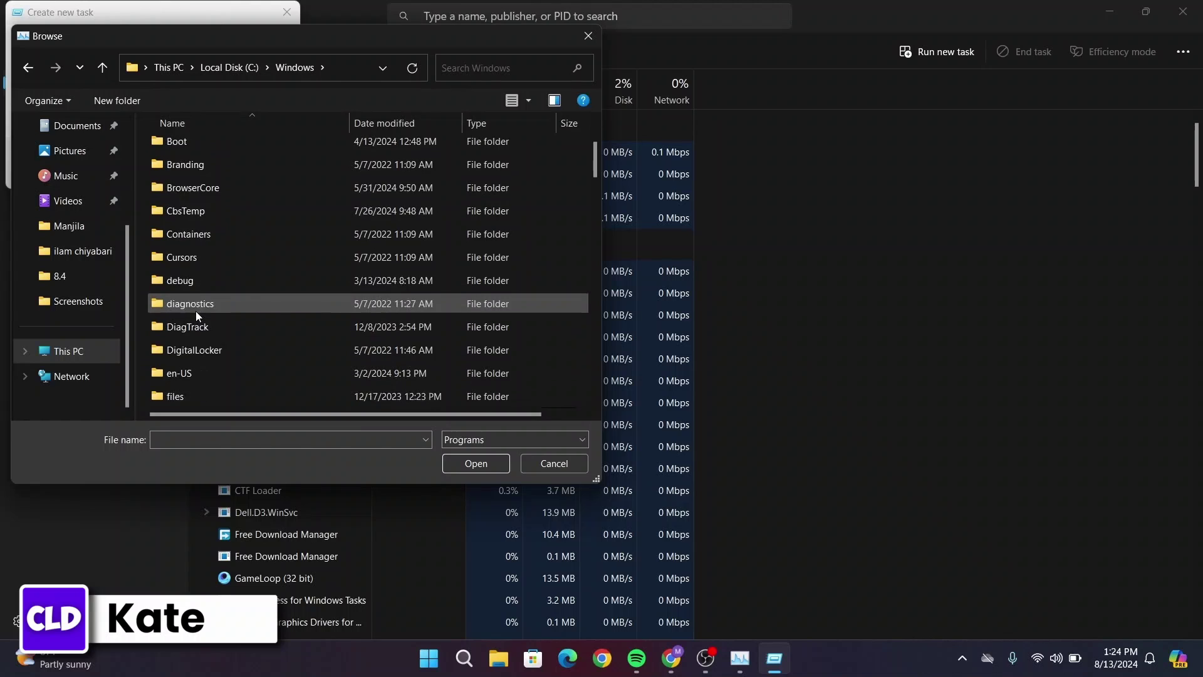
pyautogui.scroll(-13, 196, 311)
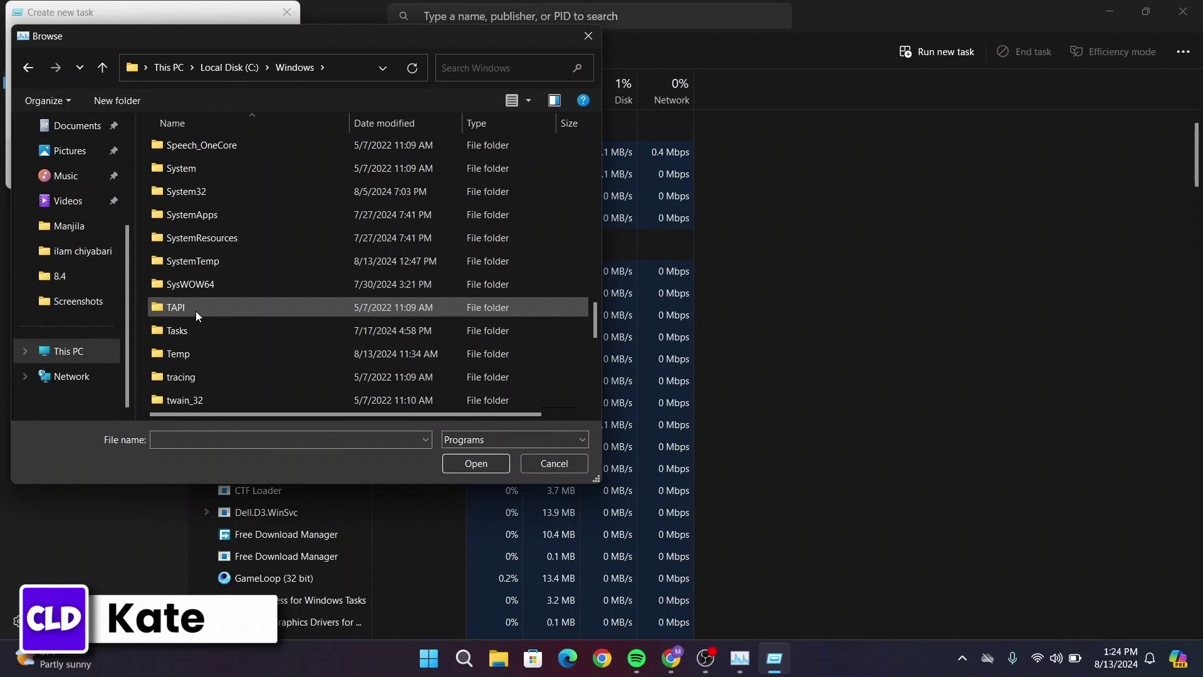
pyautogui.doubleClick(198, 197)
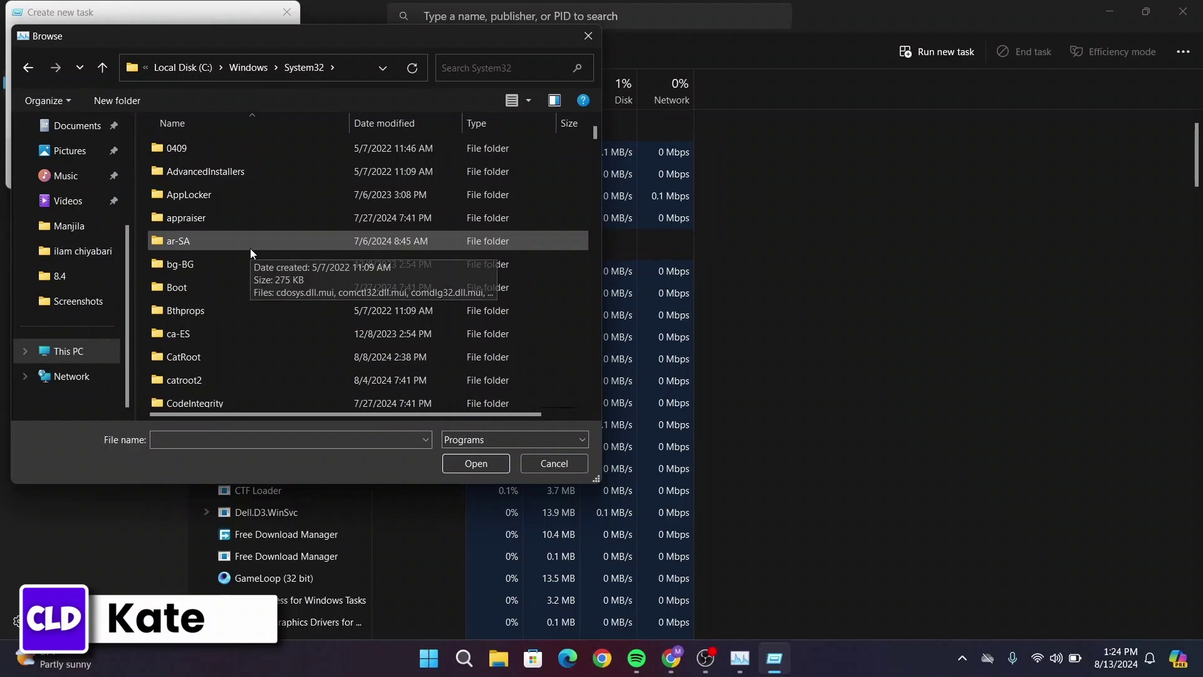
# Choose the cmd application in the System32 folder as the program for the new task
pyautogui.scroll(-20, 251, 251)
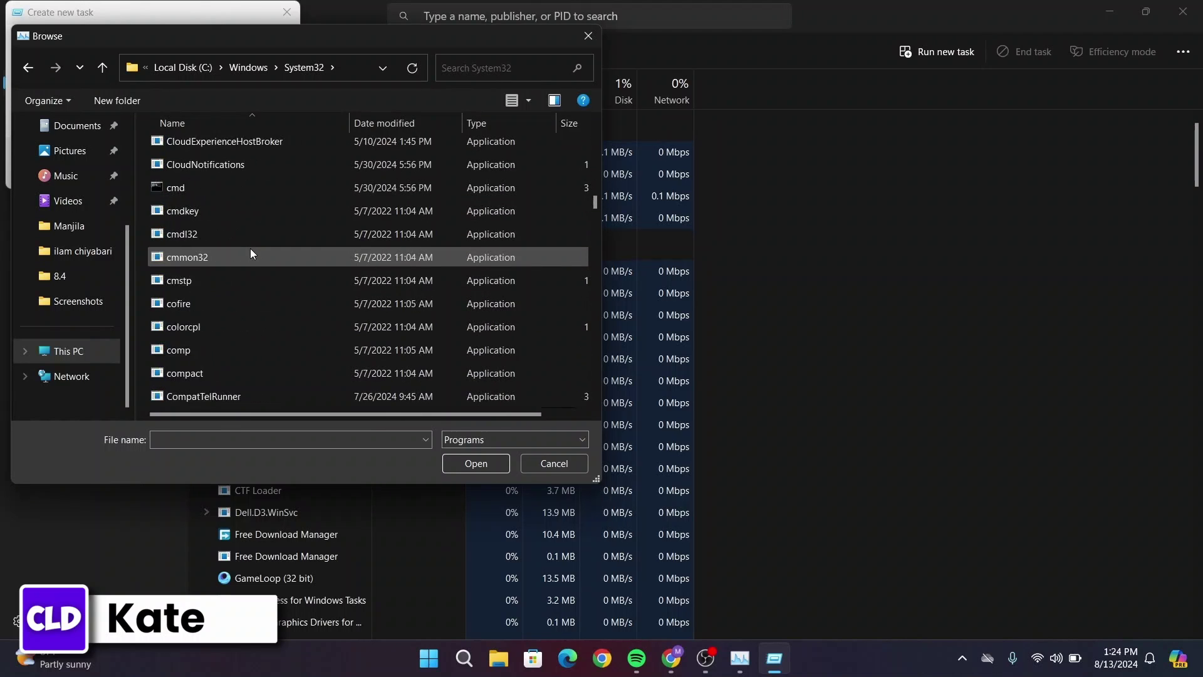
pyautogui.scroll(-8, 250, 254)
pyautogui.scroll(3, 251, 254)
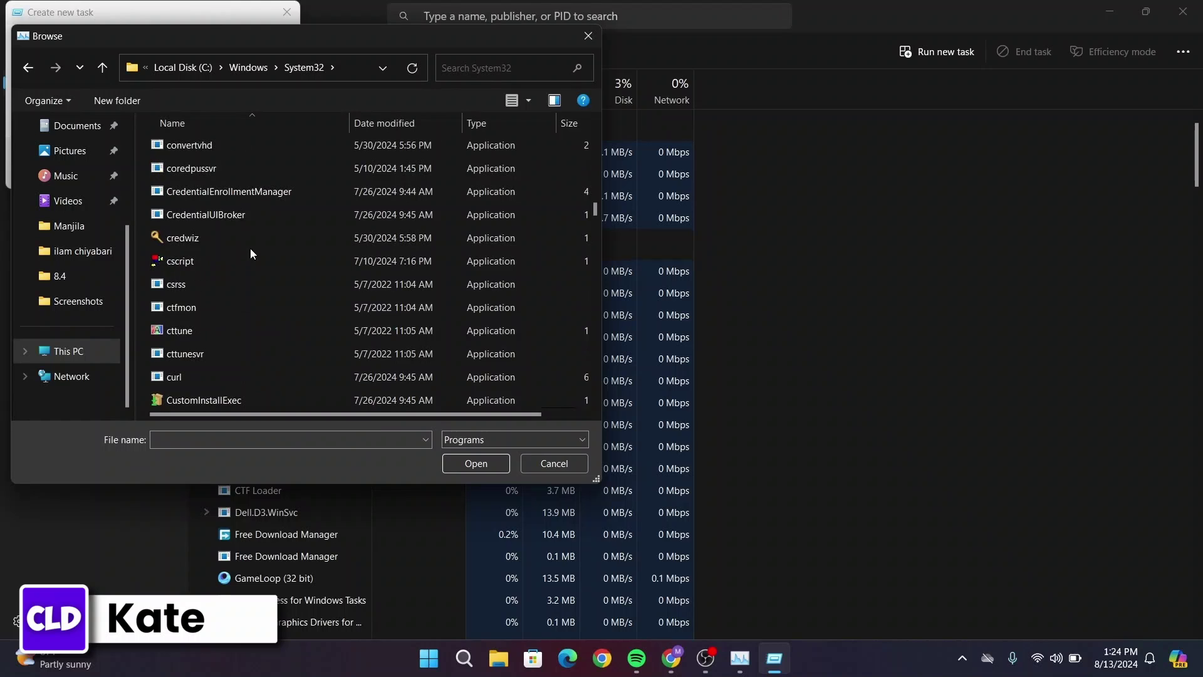
pyautogui.scroll(5, 251, 253)
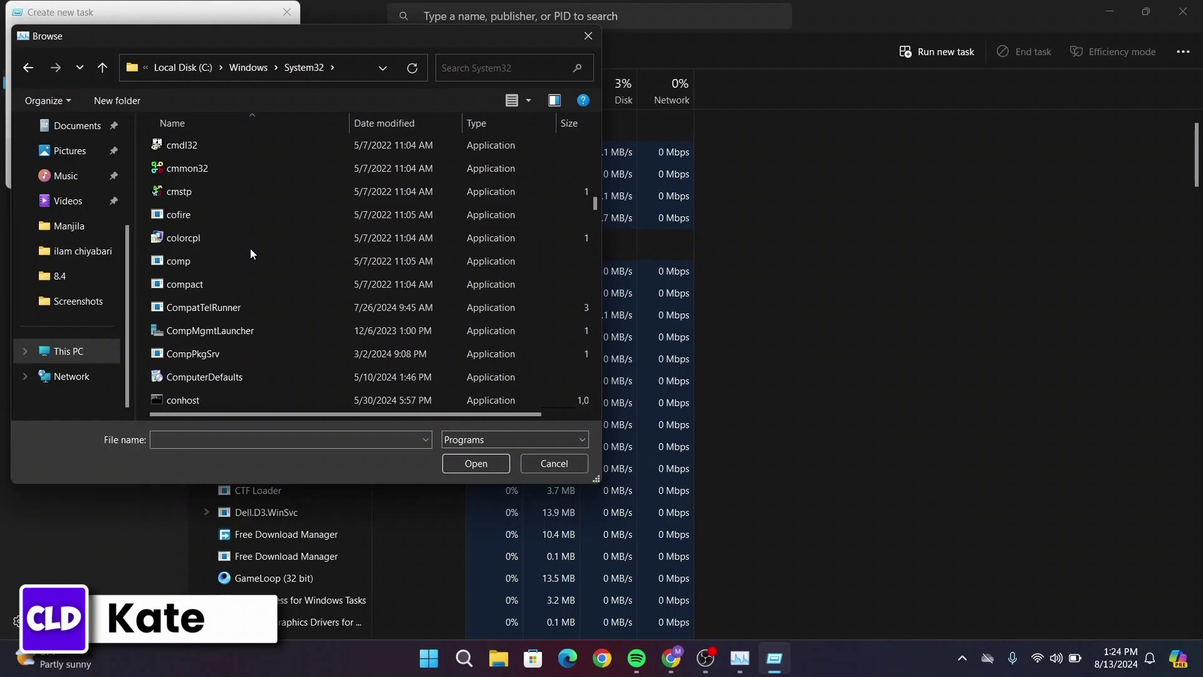
pyautogui.scroll(1, 250, 253)
pyautogui.click(210, 169)
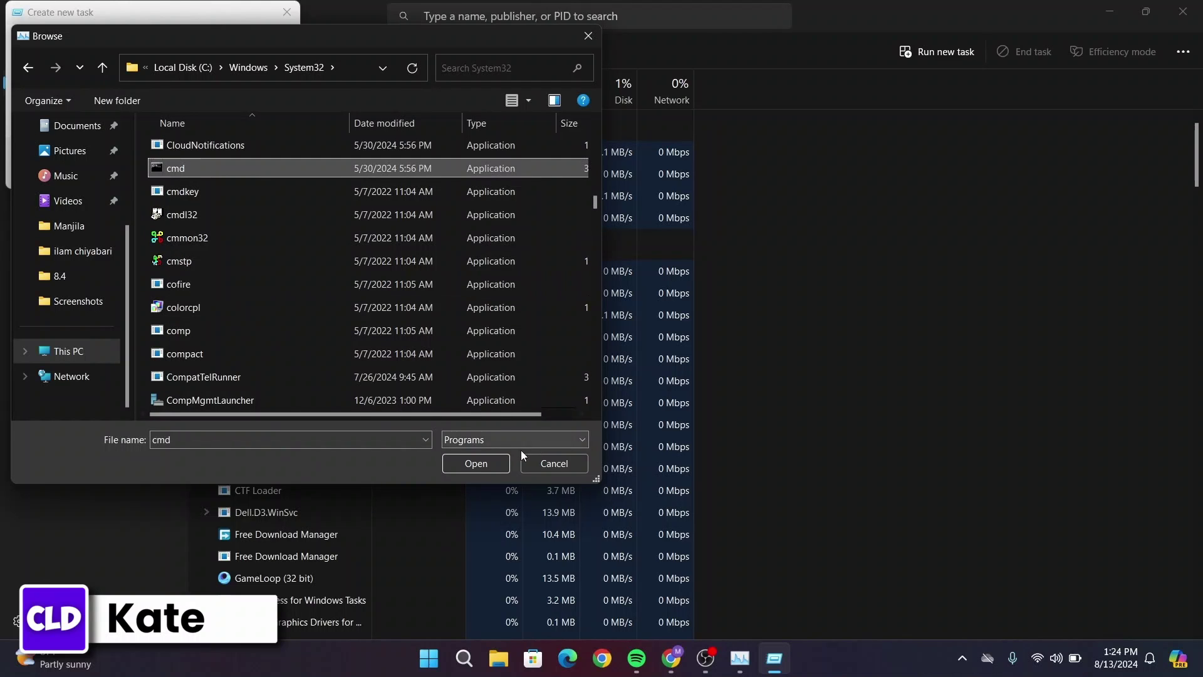
pyautogui.click(474, 464)
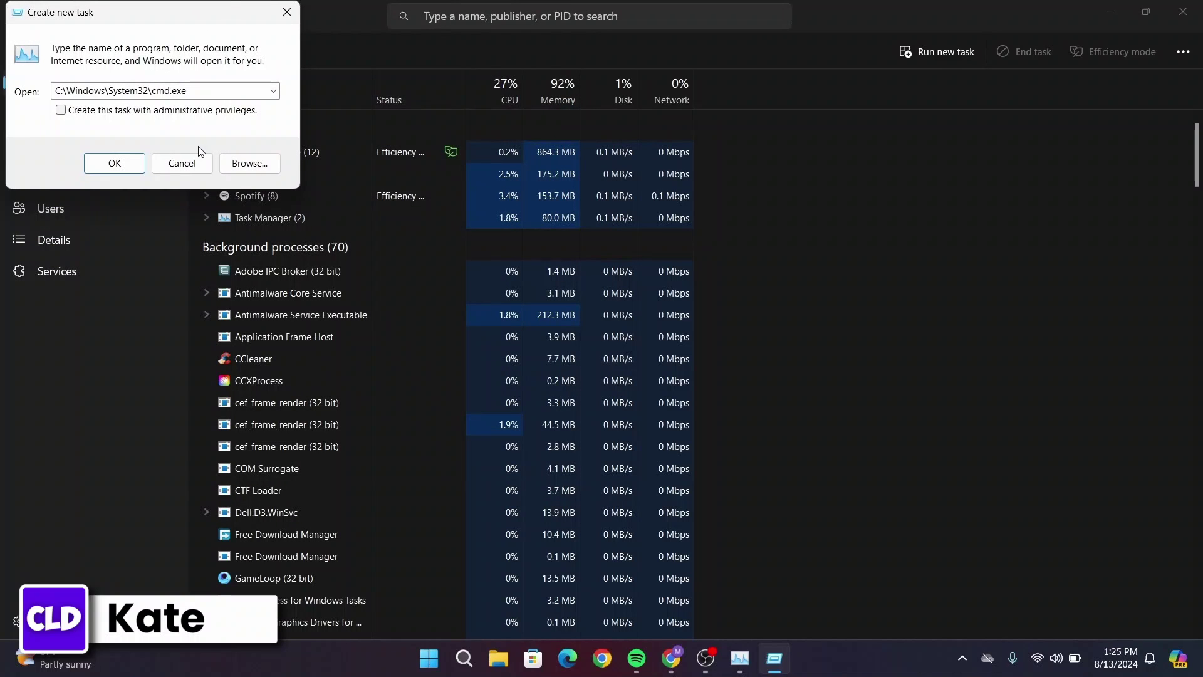
# Run the cmd.exe task with administrative privileges, and close Task Manager to leave only the Command Prompt on the desktop
pyautogui.click(62, 112)
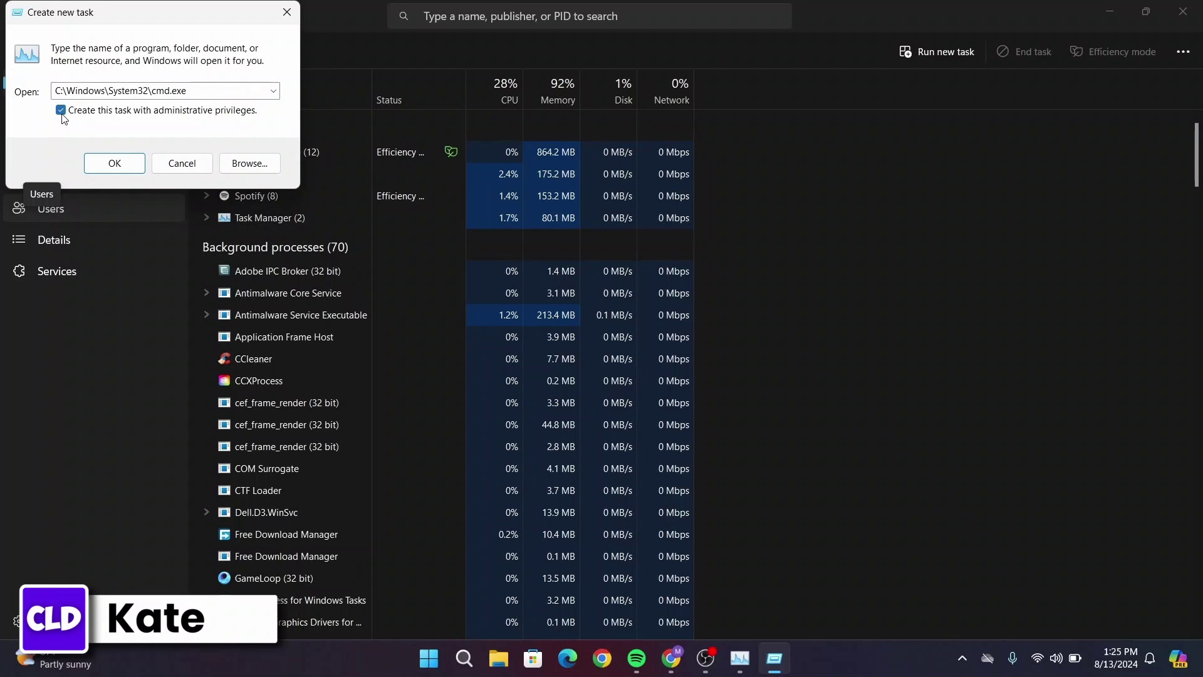
pyautogui.click(115, 164)
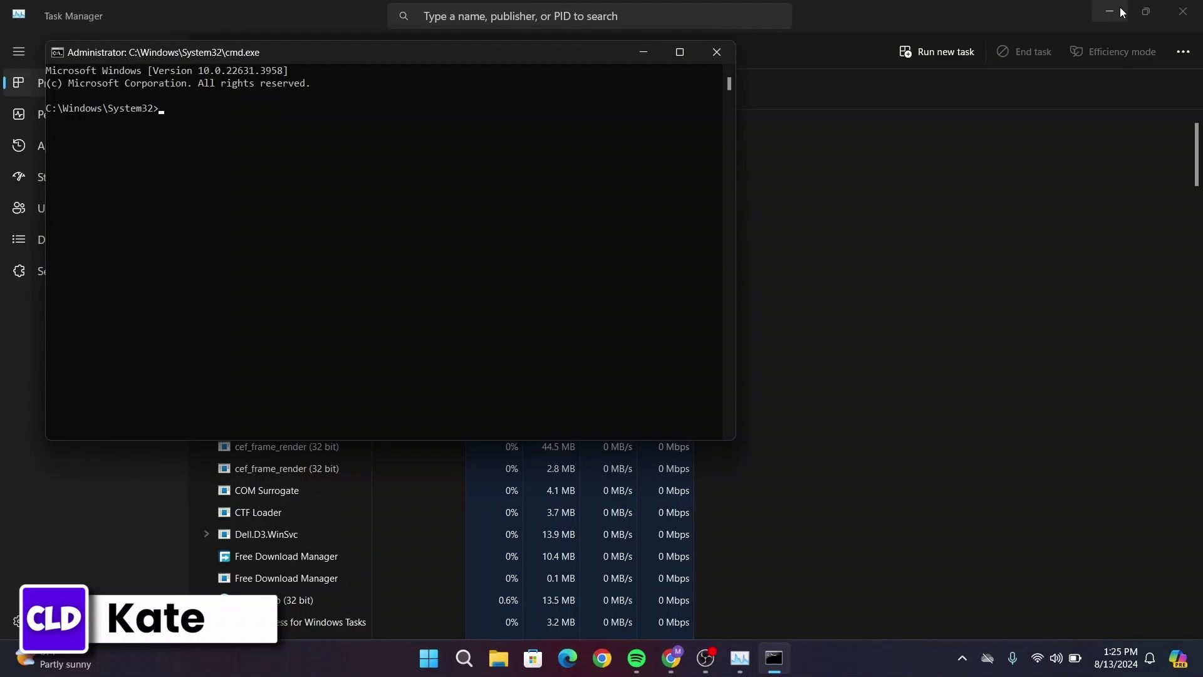
pyautogui.click(1183, 13)
pyautogui.moveTo(479, 50); pyautogui.dragTo(879, 127)
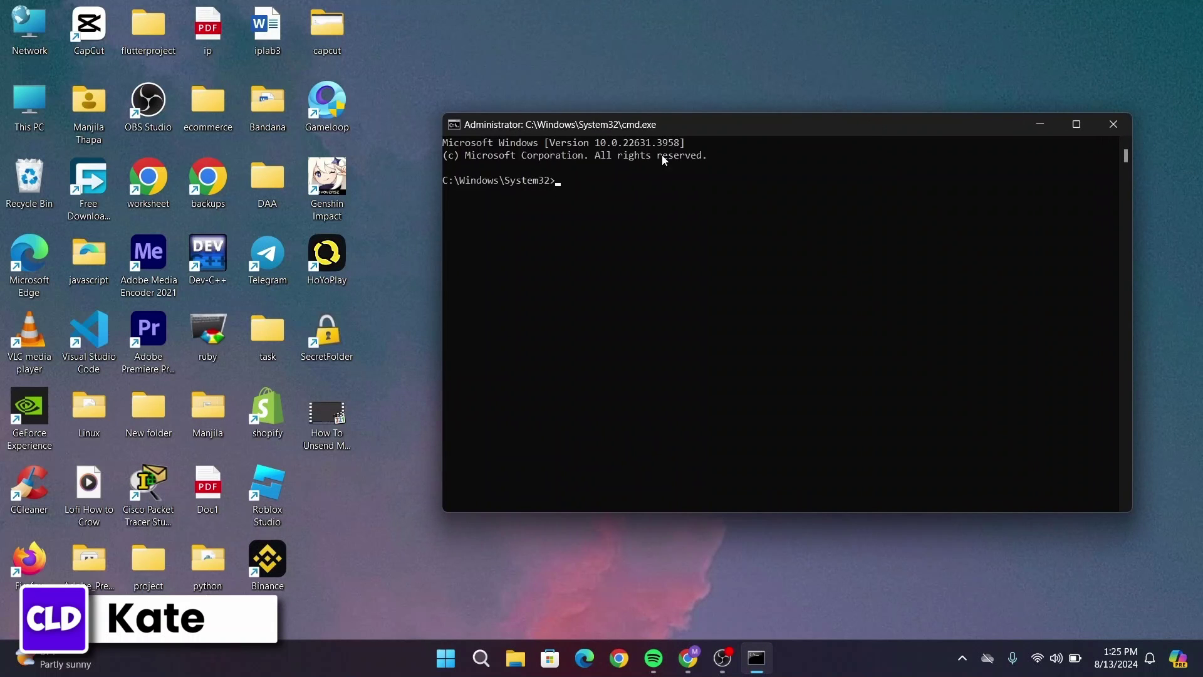
# Run the system file scan with sfc /scannow in the Command Prompt and minimize its window
pyautogui.click(562, 180)
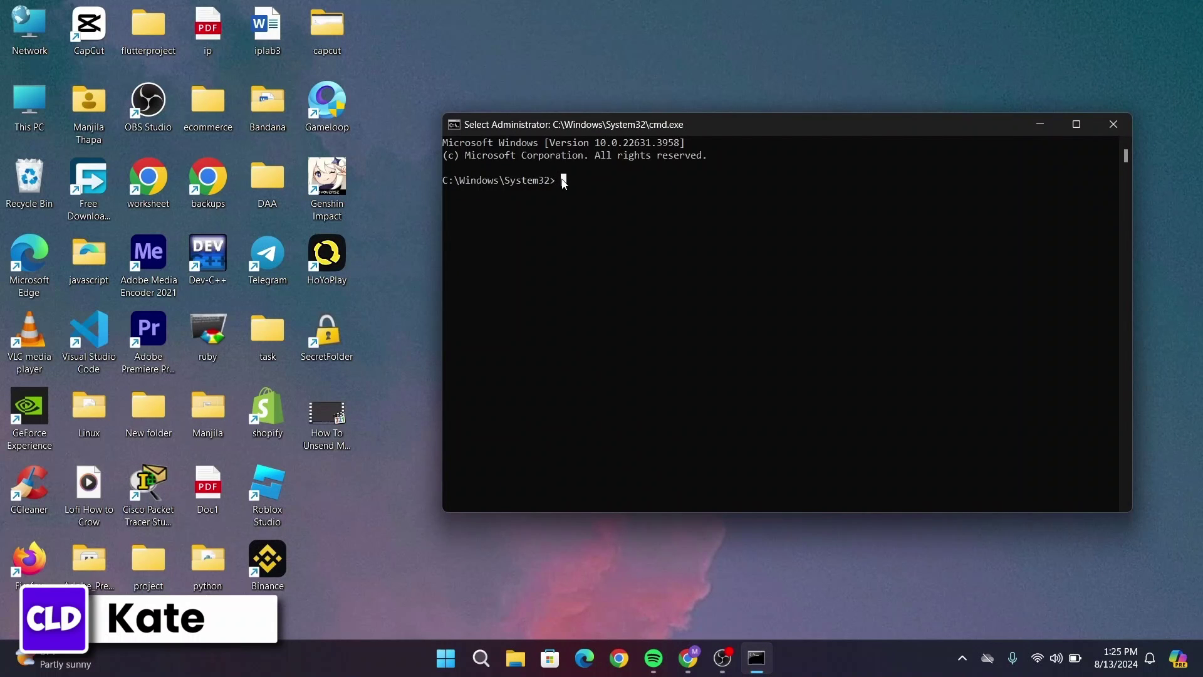
pyautogui.write('sfc /')
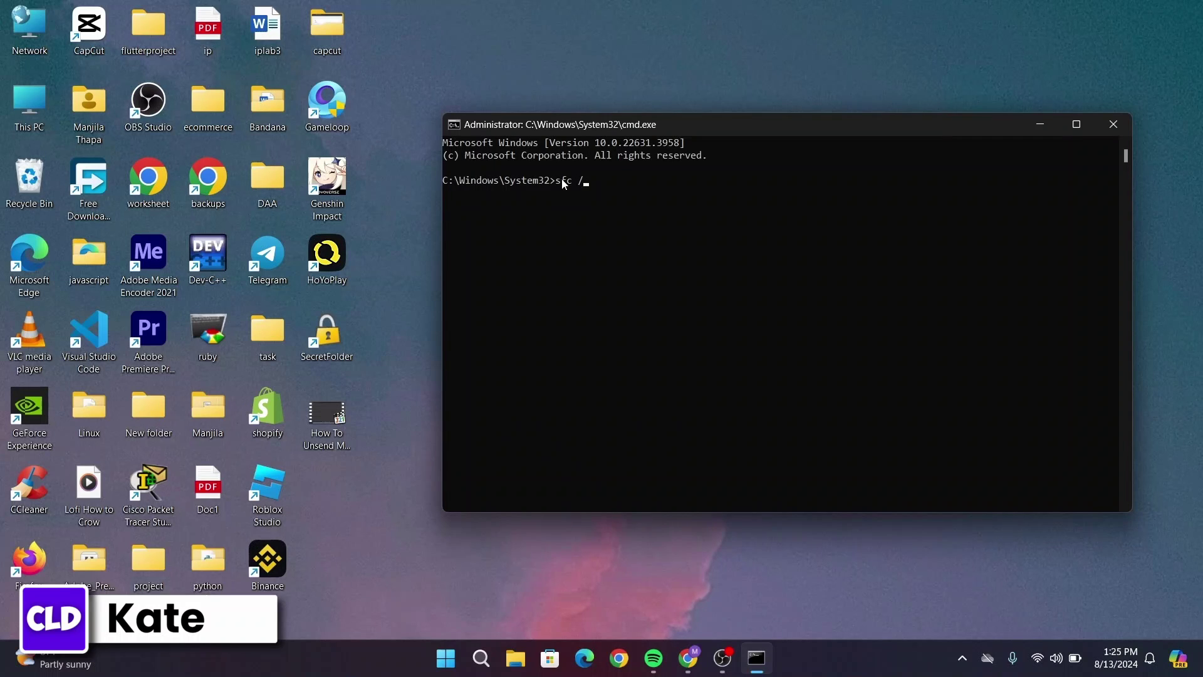
pyautogui.write('scannow')
pyautogui.press('Return')
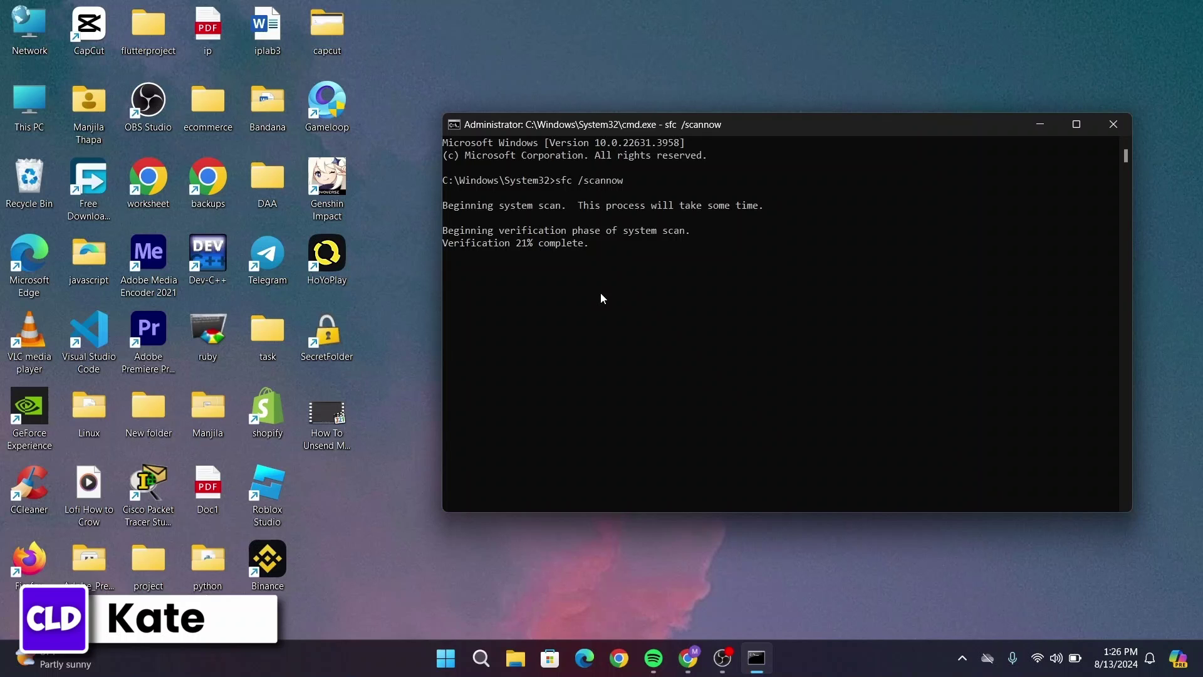
pyautogui.click(1040, 133)
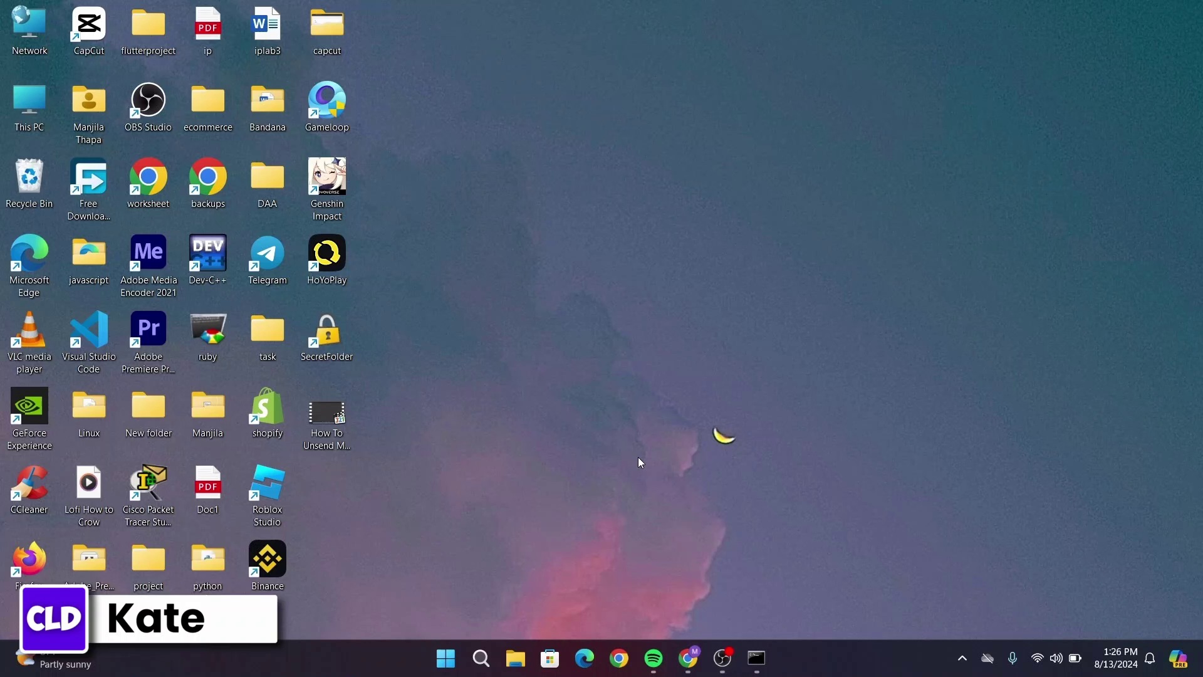
# Search Windows for "mice" and open the app settings of Microsoft Store
pyautogui.click(481, 658)
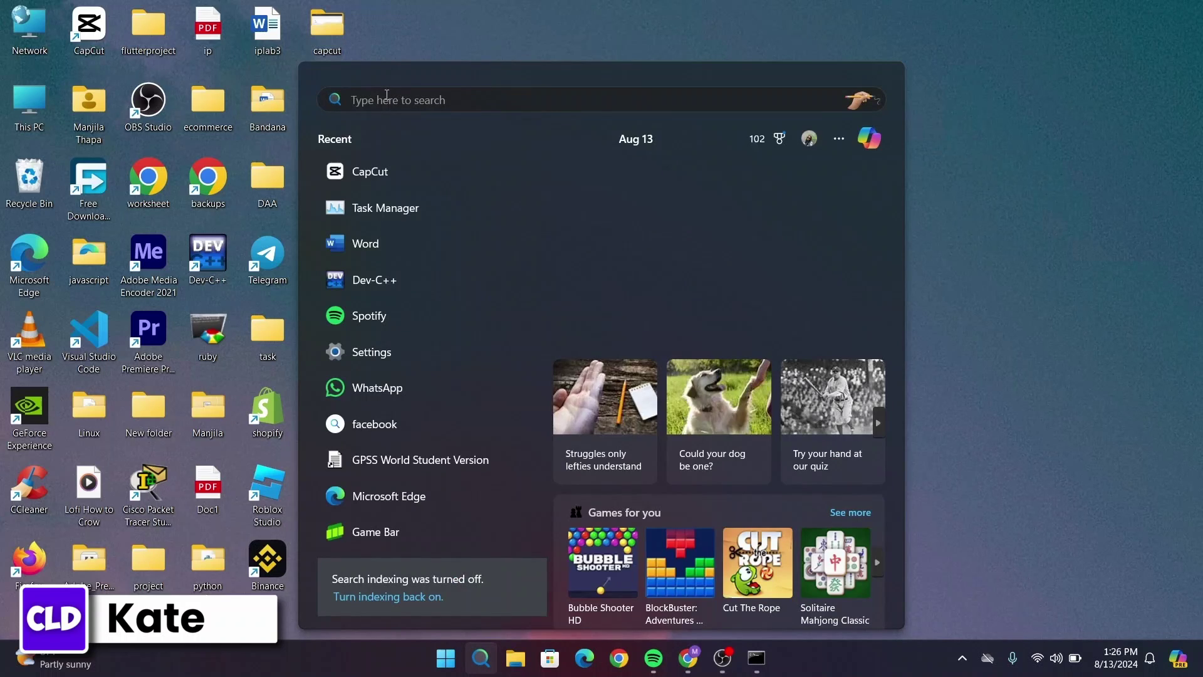
pyautogui.write('mice')
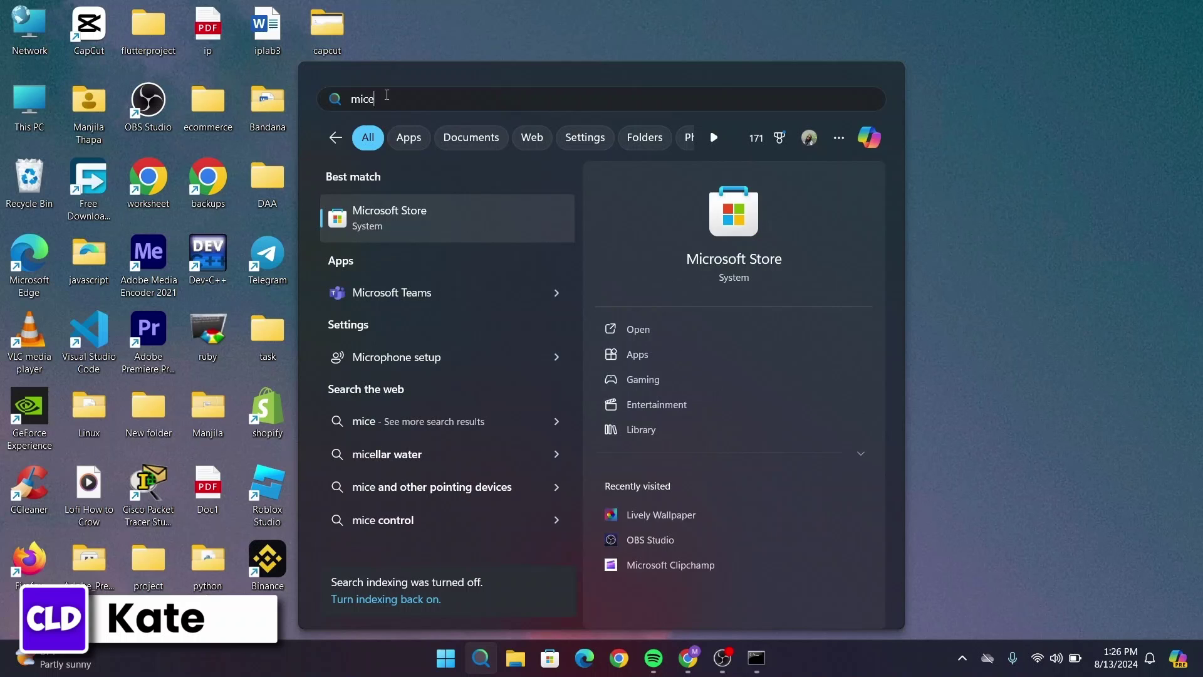
pyautogui.rightClick(406, 213)
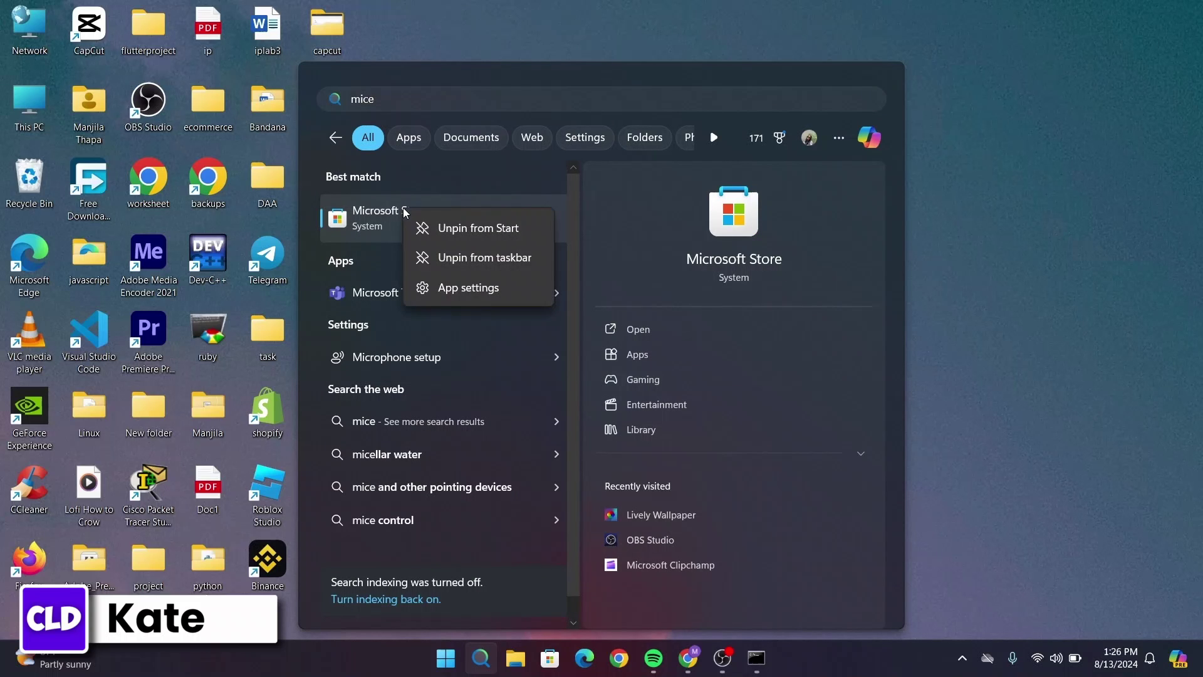
pyautogui.click(454, 294)
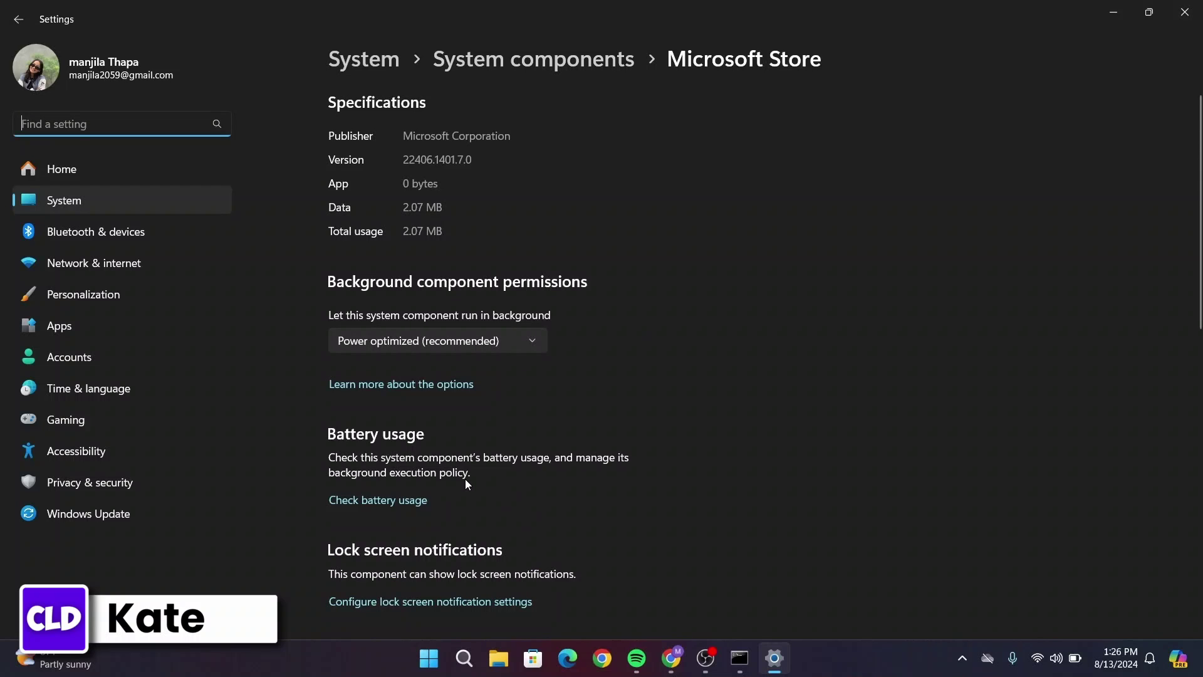
# Repair the Microsoft Store system component and close its settings window
pyautogui.scroll(-10, 465, 479)
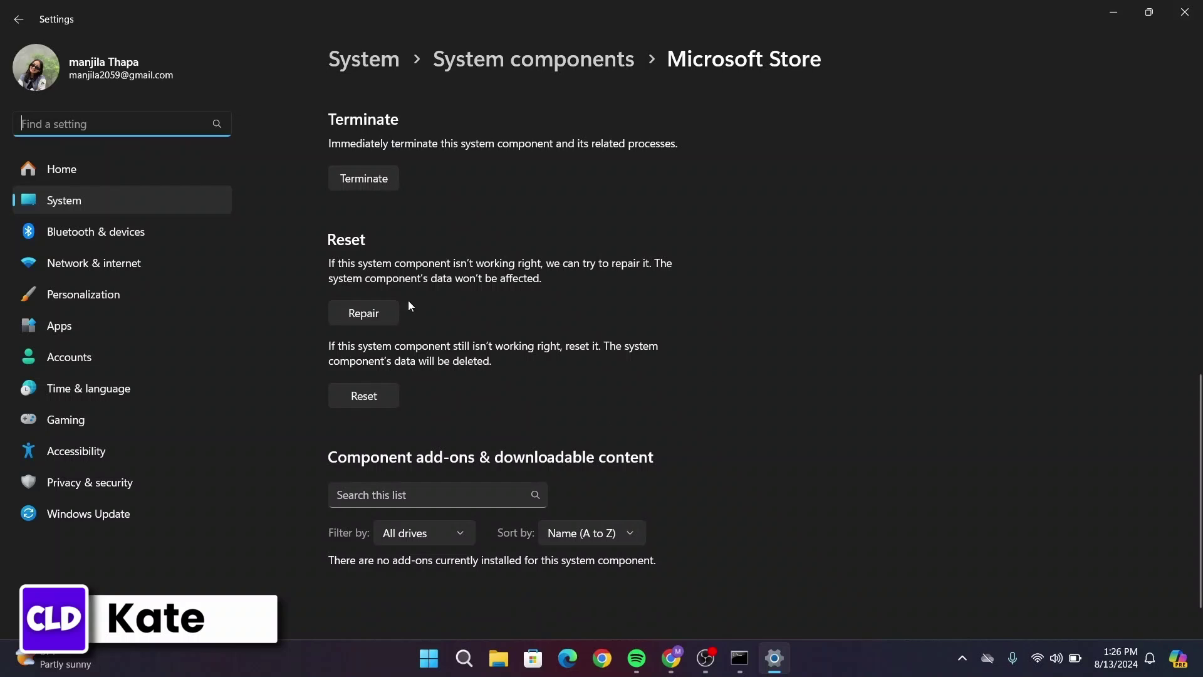
pyautogui.click(365, 315)
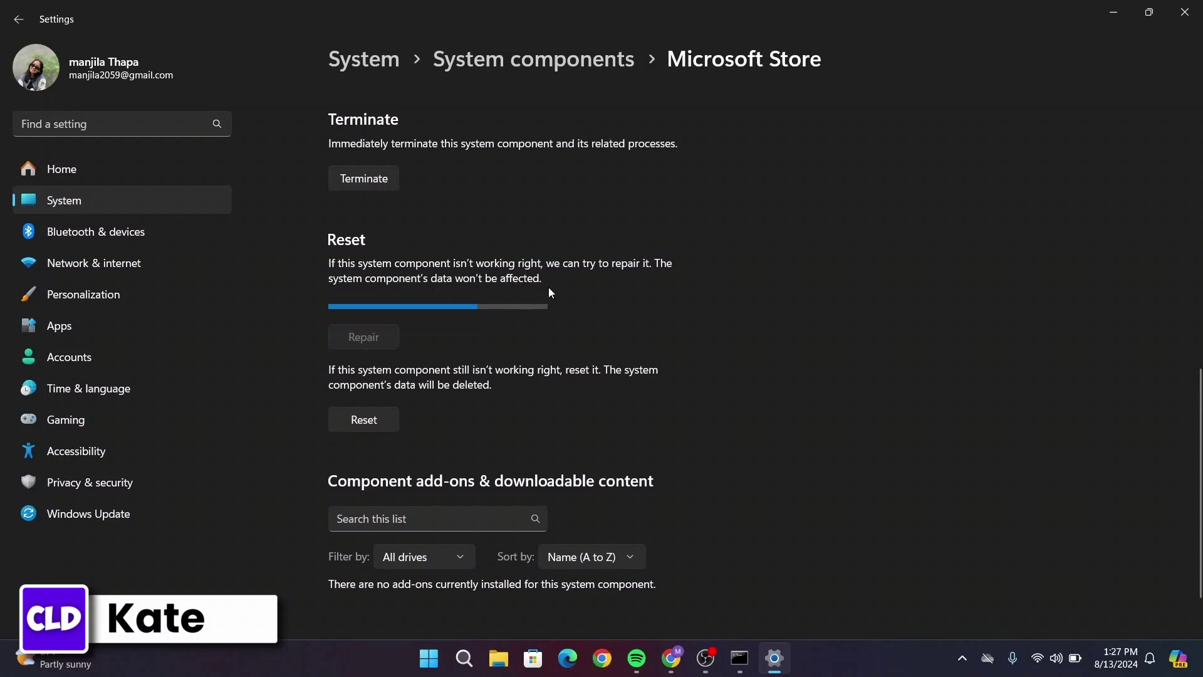
pyautogui.scroll(-2, 550, 293)
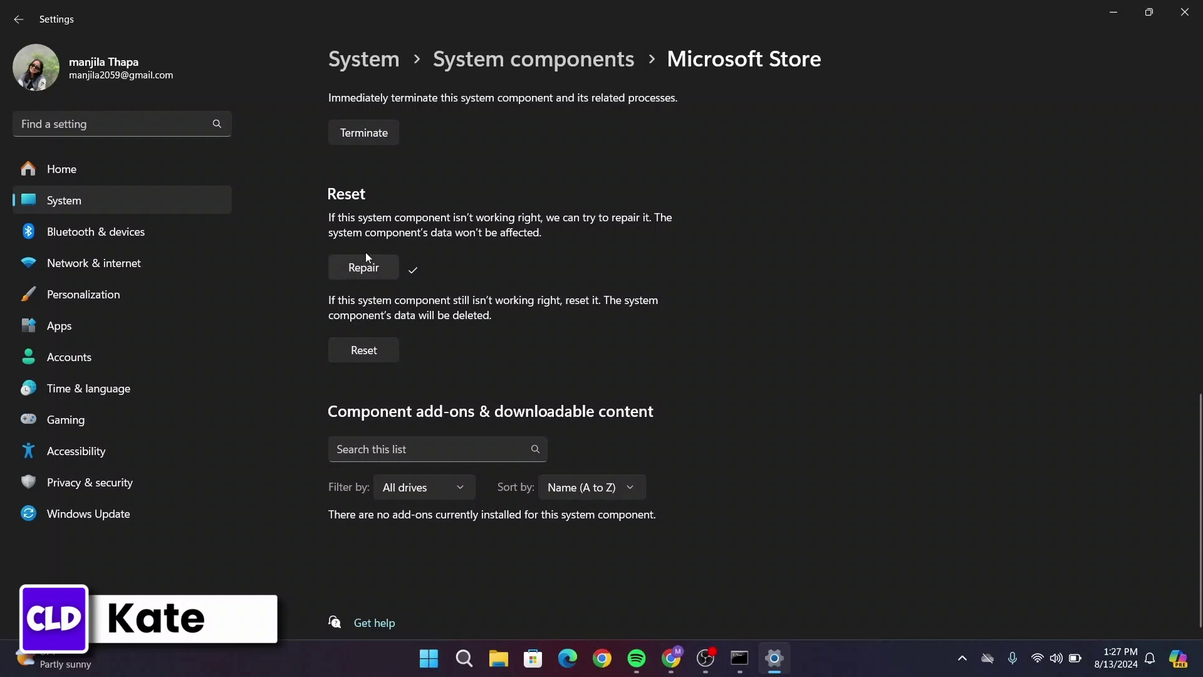
pyautogui.click(1194, 21)
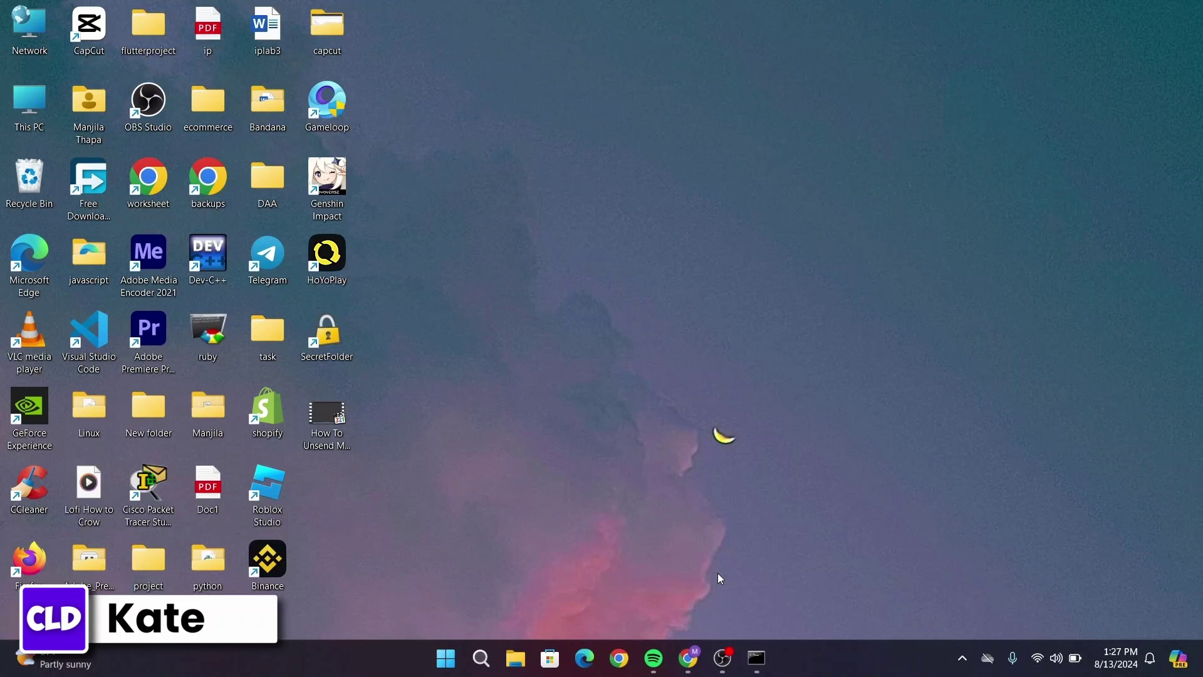
# Open the list of installed apps in Windows Settings
pyautogui.click(488, 660)
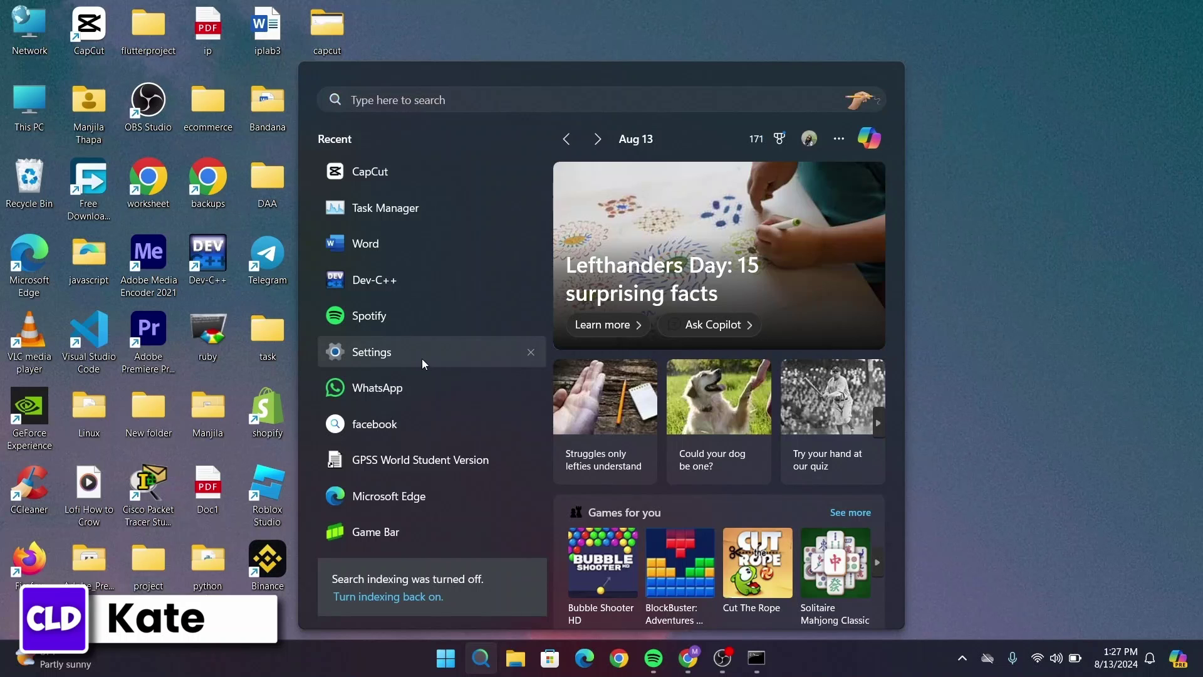
pyautogui.click(423, 359)
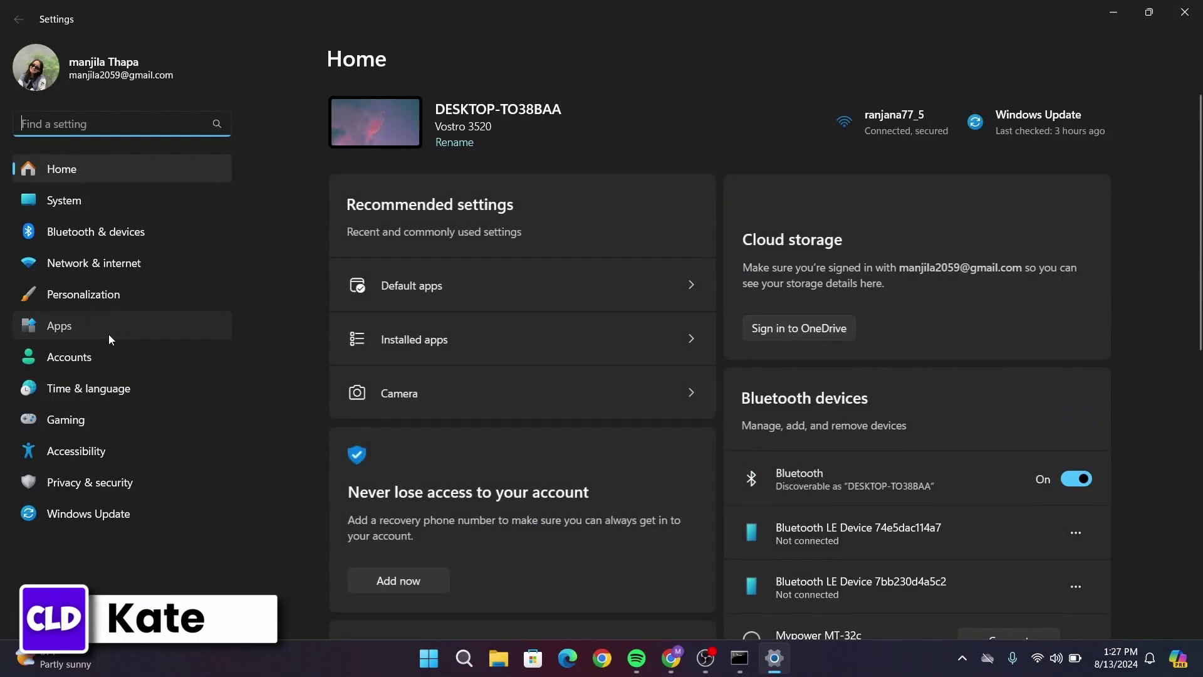
pyautogui.click(109, 339)
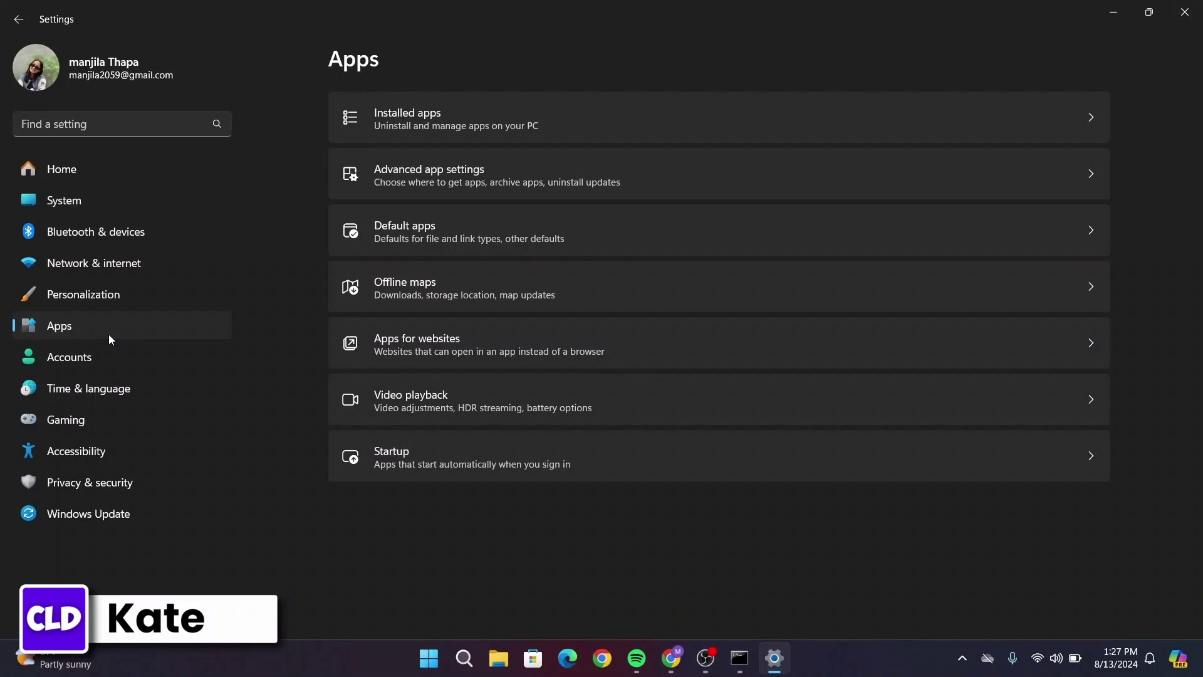
pyautogui.click(463, 128)
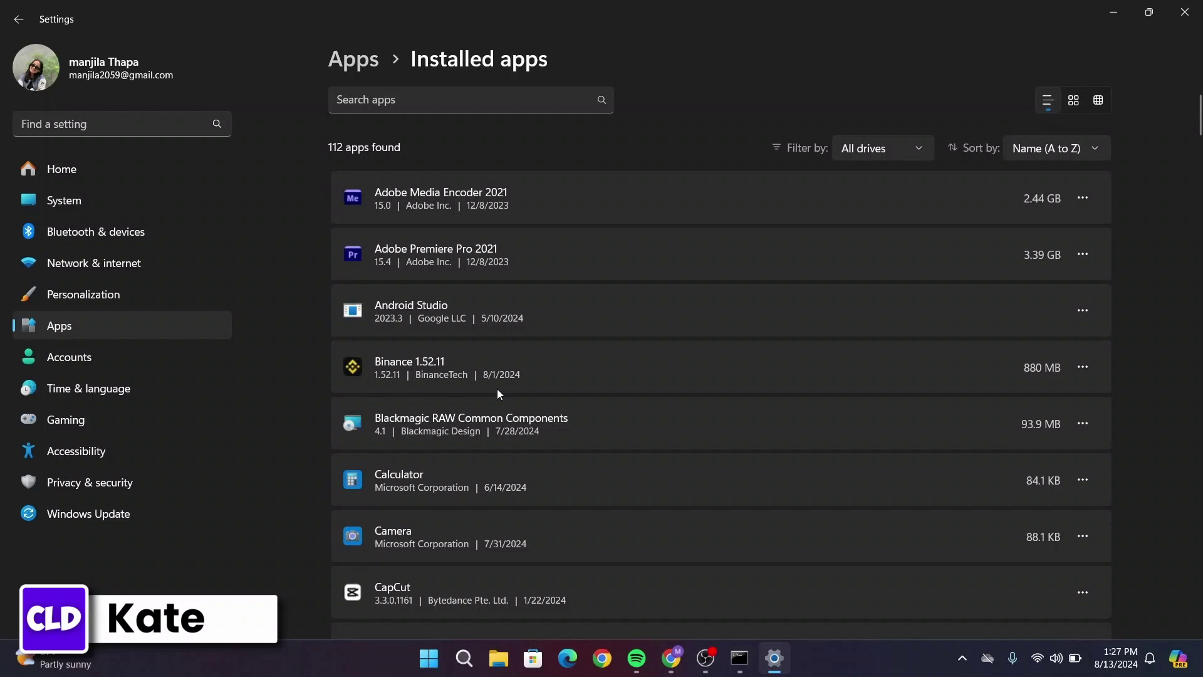
# Open the advanced options of draw.io Diagrams in the installed apps list and repair the app
pyautogui.scroll(-10, 498, 391)
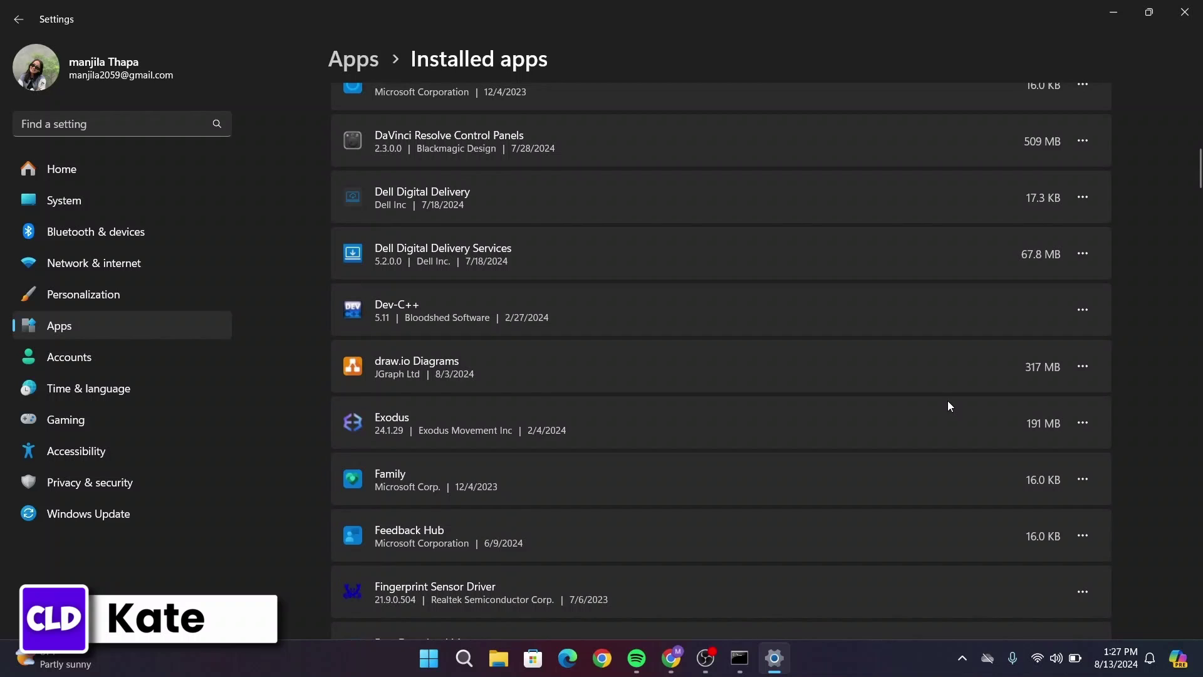
pyautogui.click(1089, 371)
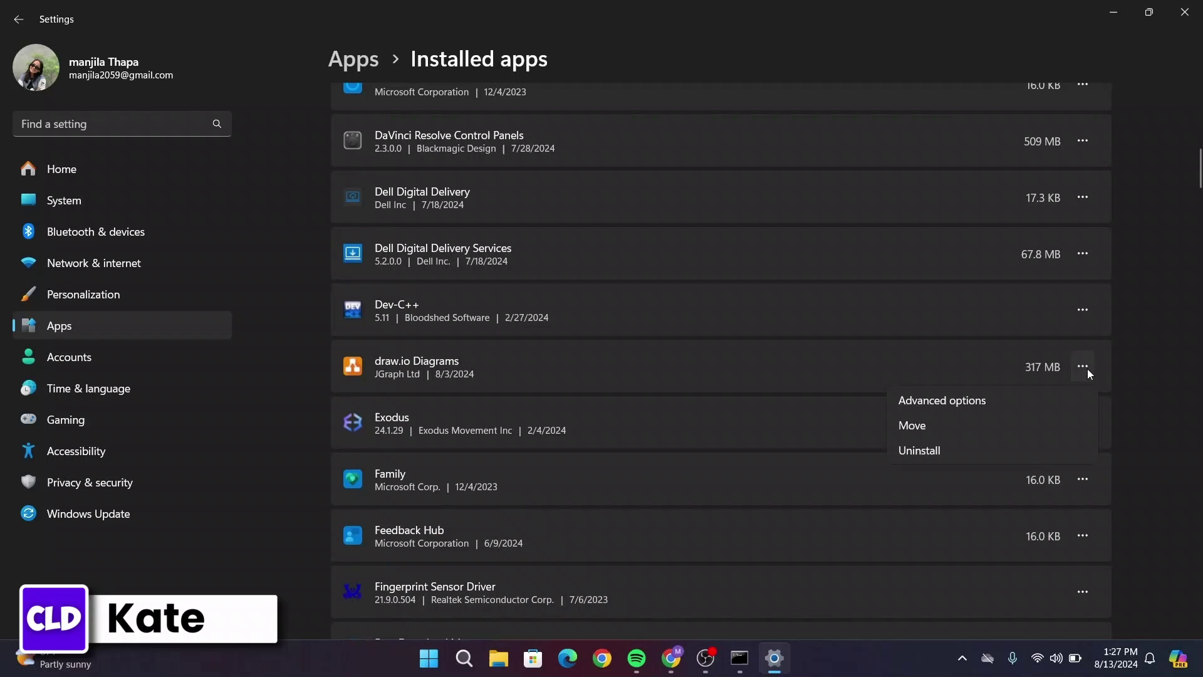
pyautogui.click(967, 403)
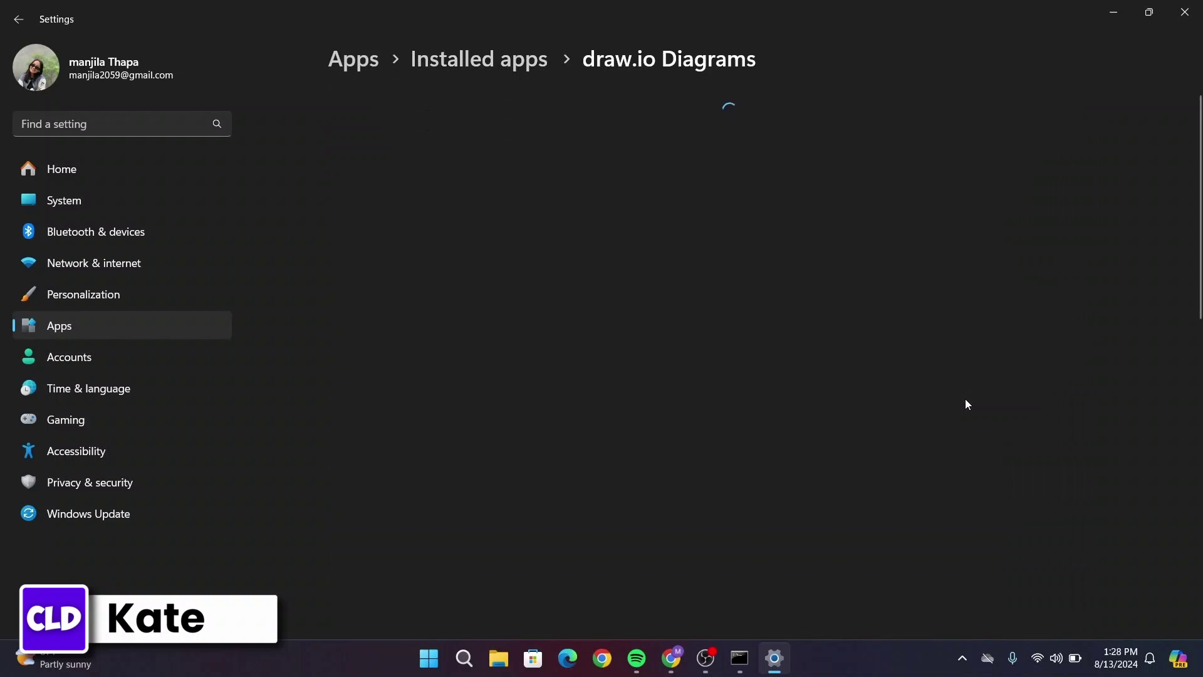
pyautogui.scroll(-8, 735, 467)
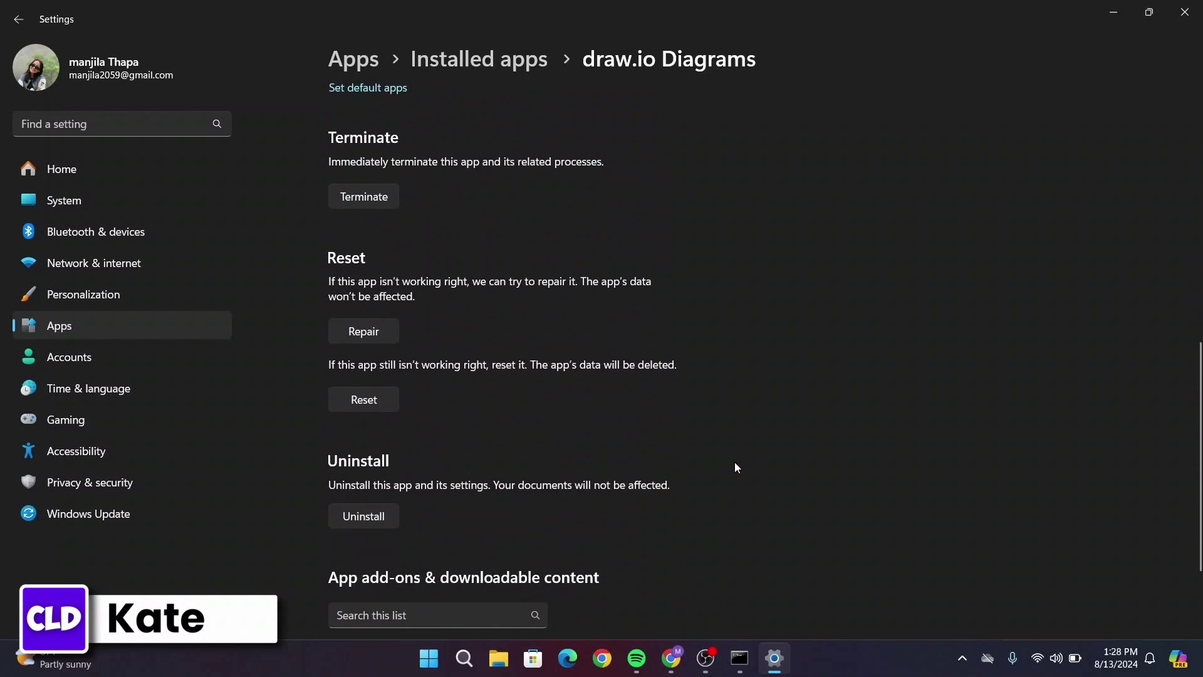
pyautogui.click(370, 333)
# Close Settings and restore the minimized Command Prompt window to check the sfc /scannow scan
pyautogui.click(1187, 12)
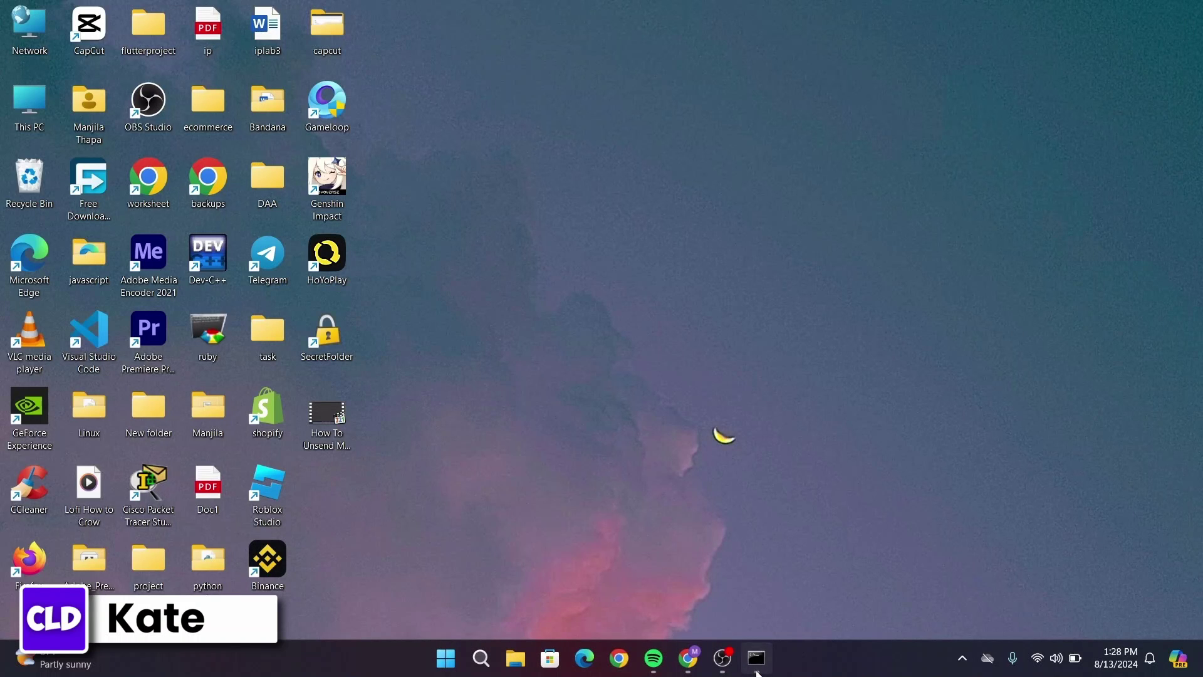
pyautogui.click(757, 668)
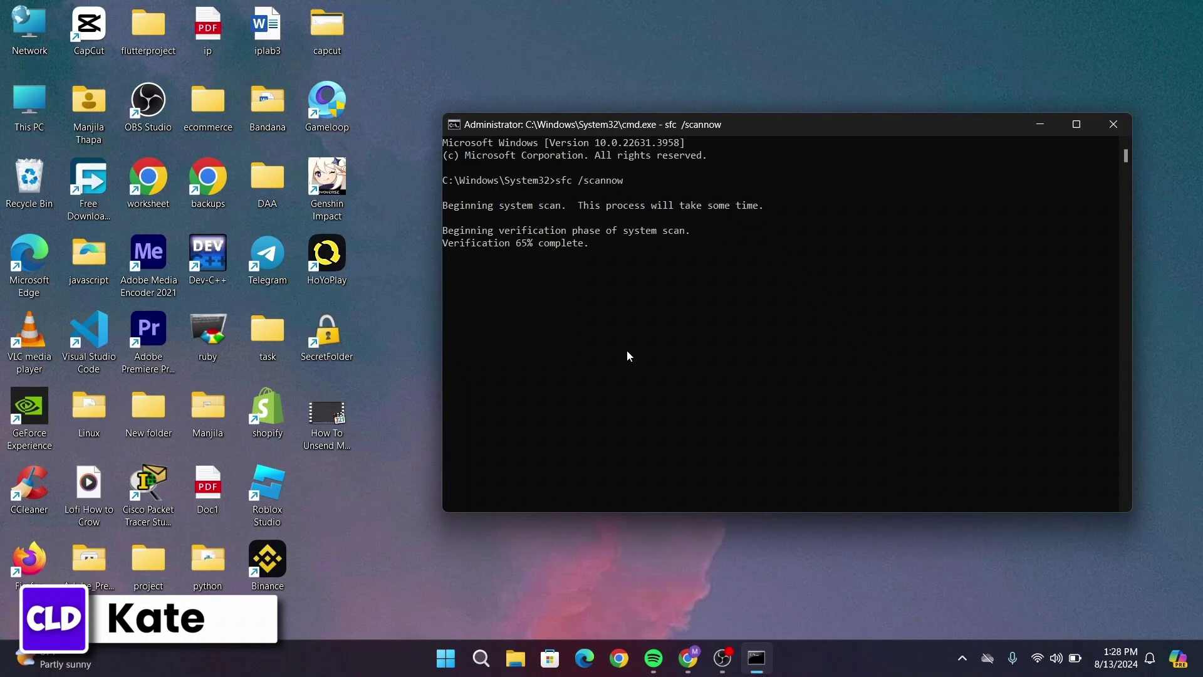